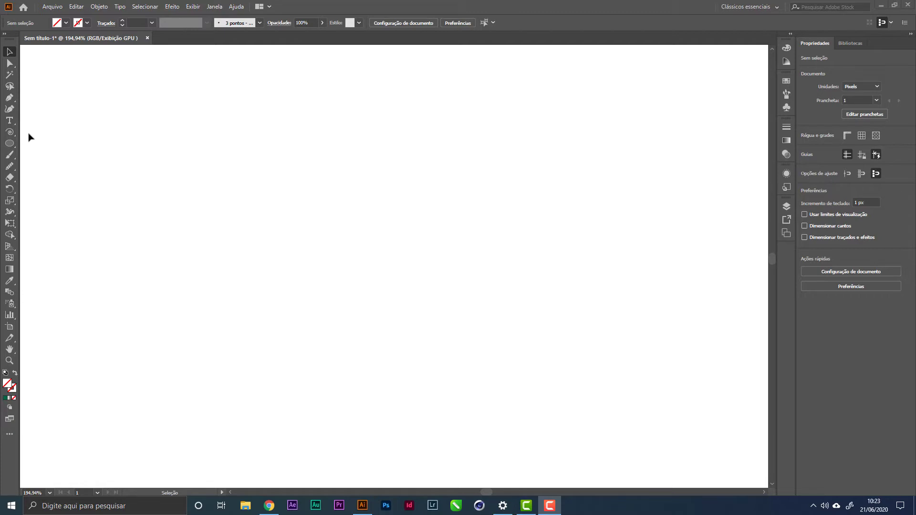
# - Draw a spiral about 236 px wide and 202 px high with the Spiral tool, adjusting its number of segments
pyautogui.click(9, 132)
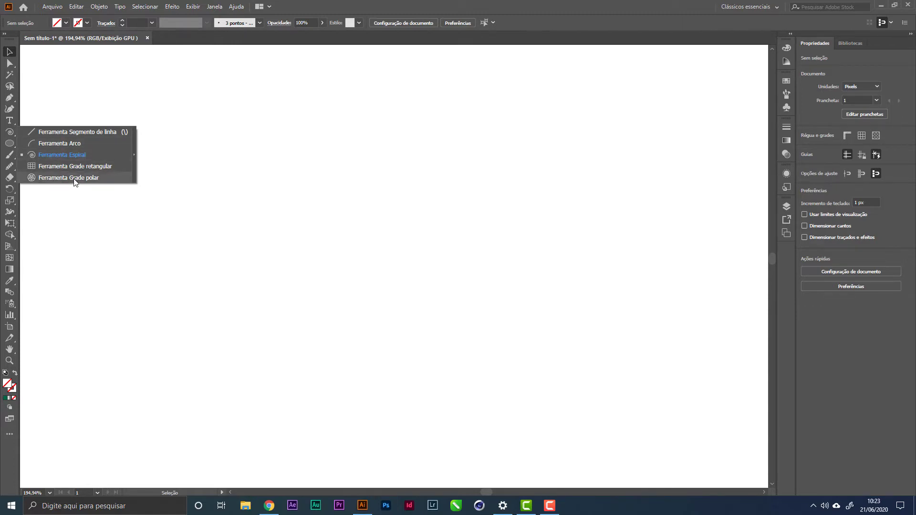
pyautogui.click(62, 157)
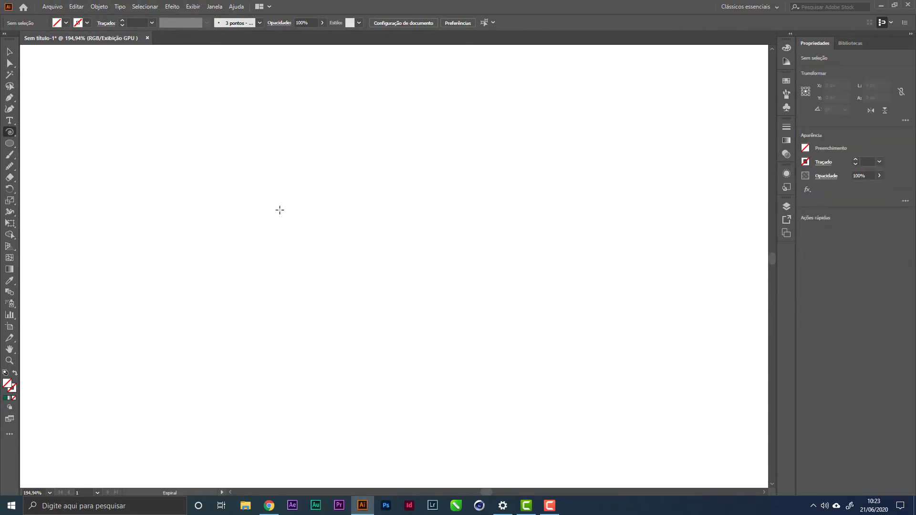
pyautogui.moveTo(274, 195); pyautogui.dragTo(354, 271)
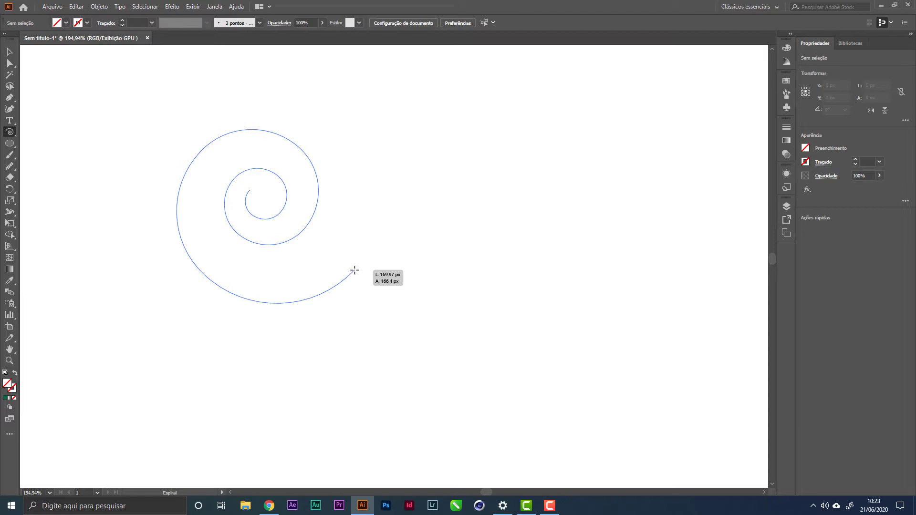
pyautogui.moveTo(355, 271); pyautogui.dragTo(403, 248)
pyautogui.press('Up')
pyautogui.press('Up')
pyautogui.press('Up')
pyautogui.press('Up')
pyautogui.press('Up')
pyautogui.press('Up')
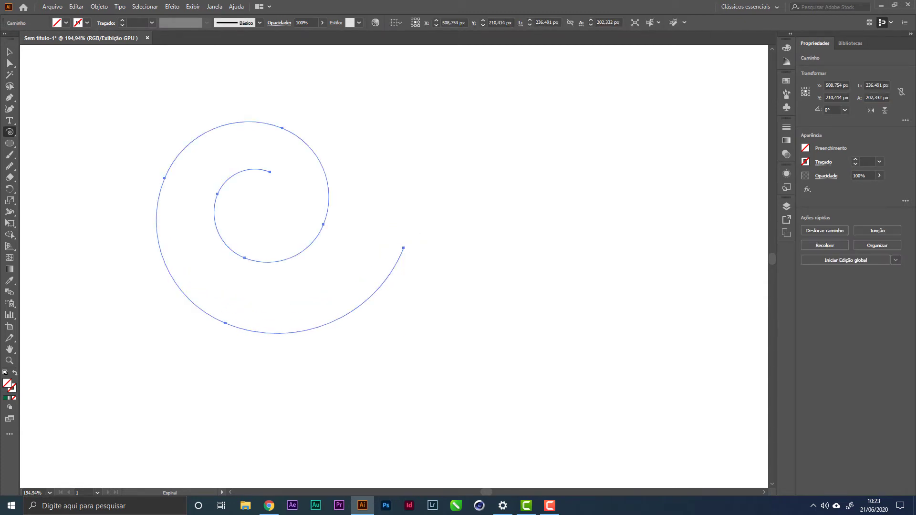
# - Move the spiral down and to the right, to about X 590 px, Y 299 px
pyautogui.press('v')
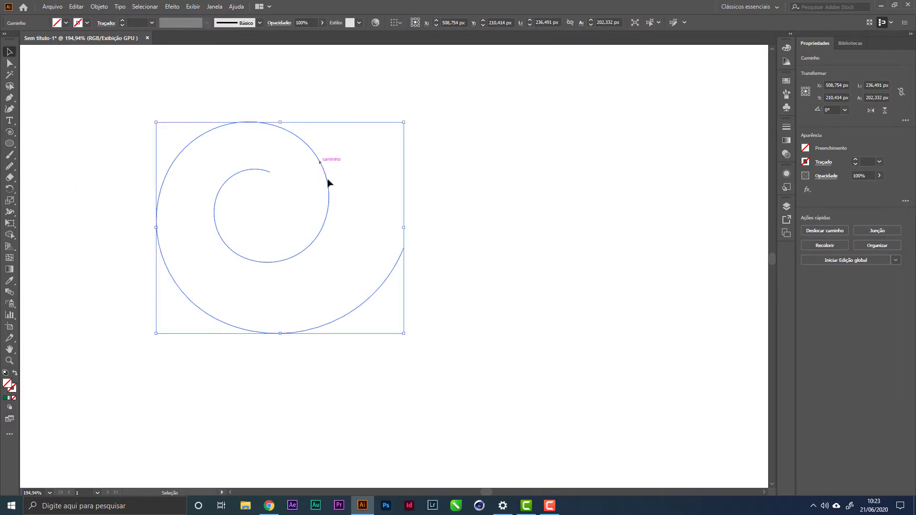
pyautogui.moveTo(327, 180); pyautogui.dragTo(411, 274)
pyautogui.press('Delete')
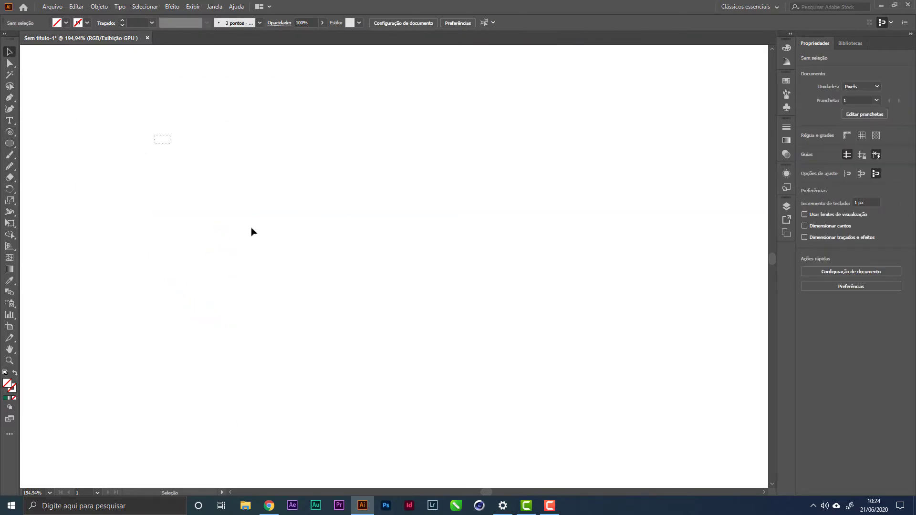
pyautogui.hotkey('ctrl', 'z')
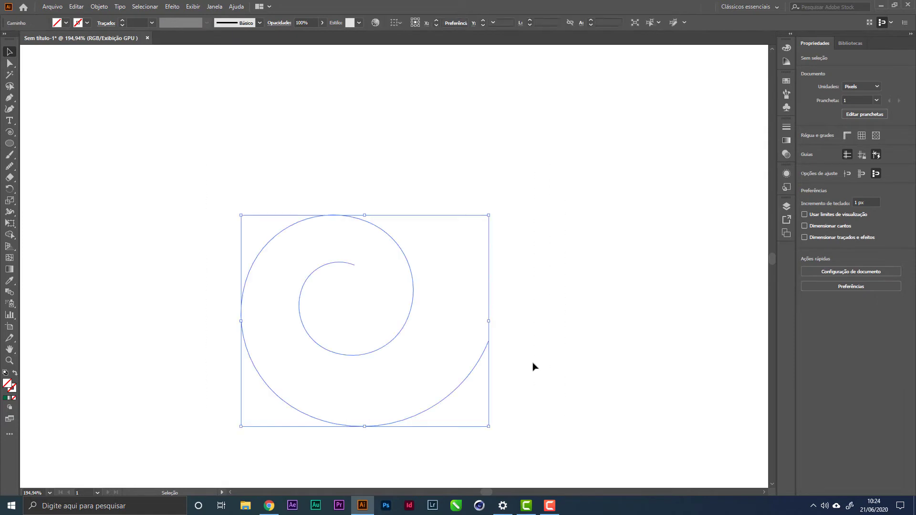
# - Give the spiral a 0.25 pt stroke and leave it deselected
pyautogui.click(124, 21)
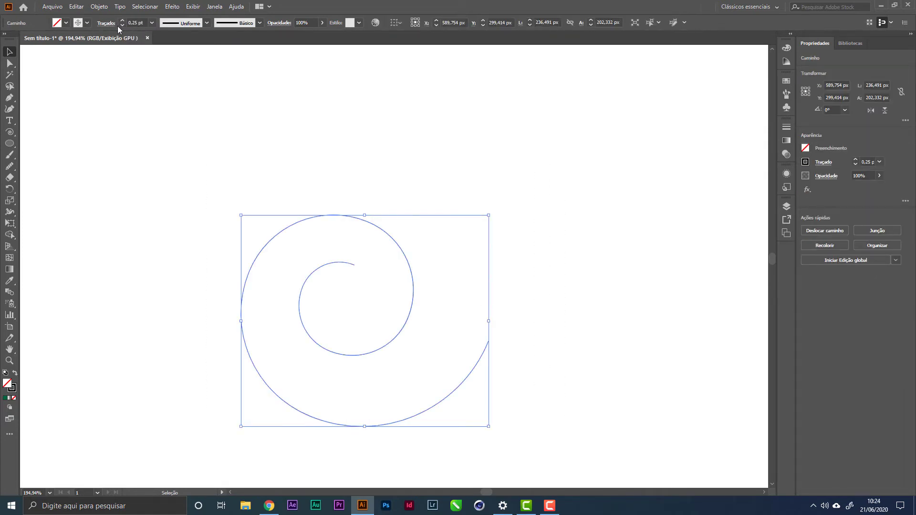
pyautogui.click(226, 144)
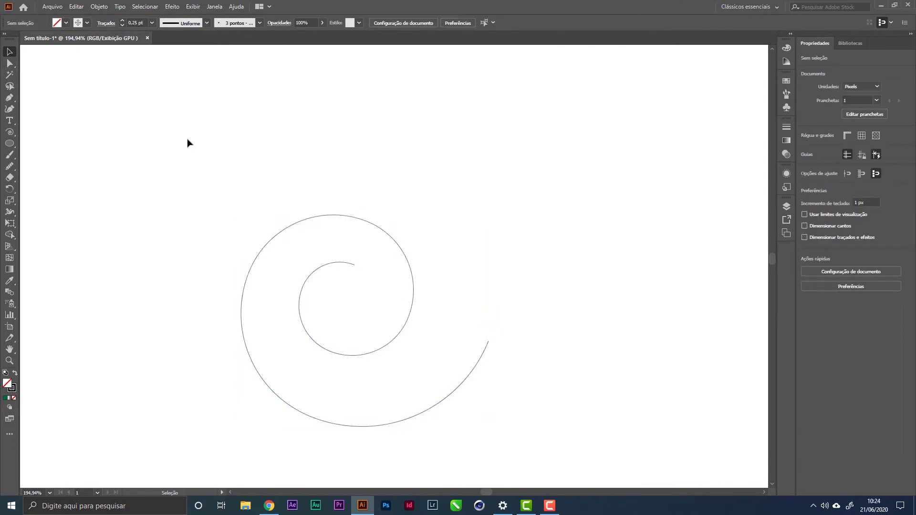
pyautogui.moveTo(211, 139); pyautogui.dragTo(476, 284)
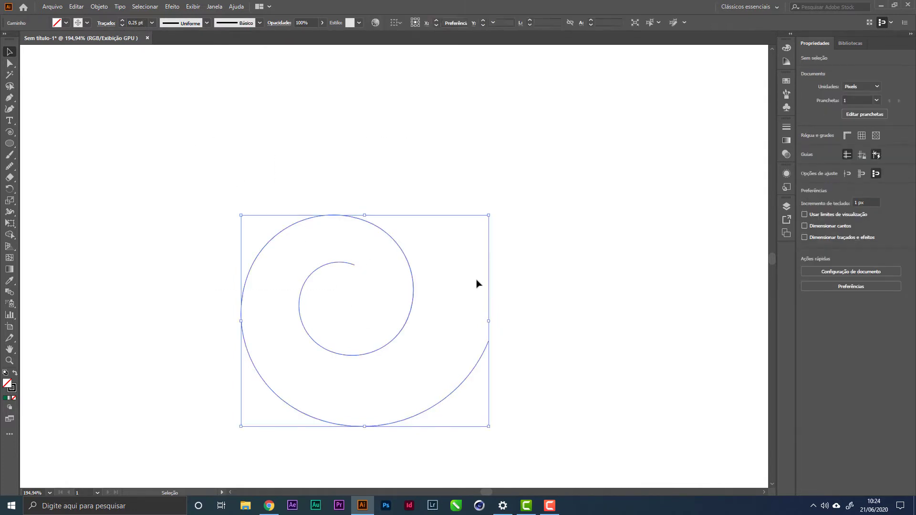
pyautogui.click(400, 171)
# - Draw a circle about 17 px in diameter above the spiral and fill it with Azul RGB
pyautogui.click(10, 147)
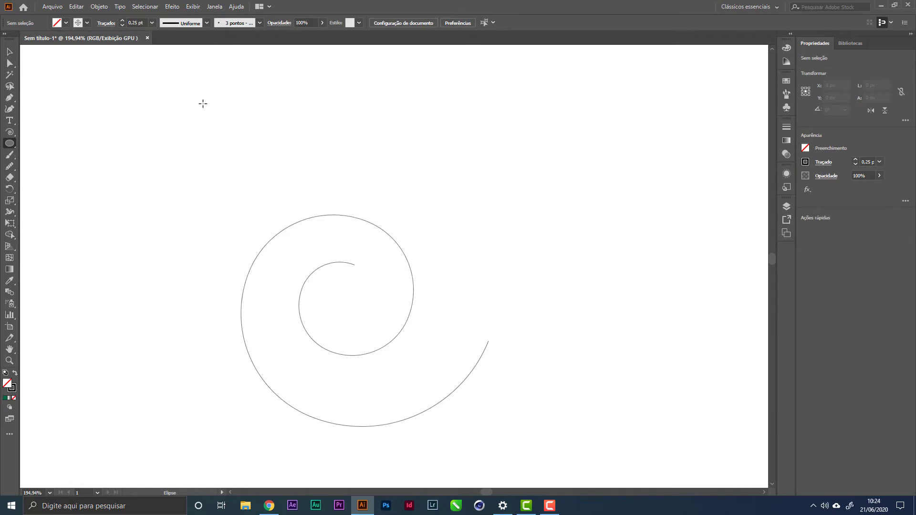
pyautogui.moveTo(196, 97); pyautogui.dragTo(216, 118)
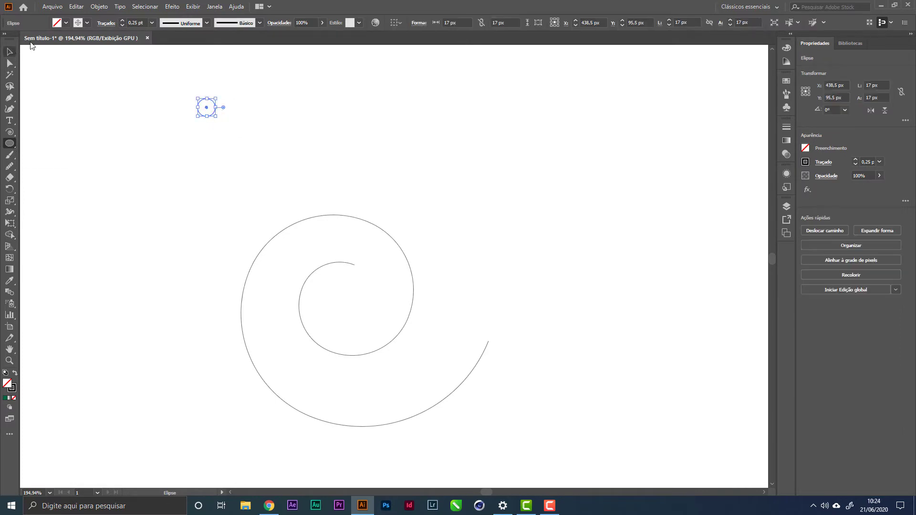
pyautogui.click(56, 23)
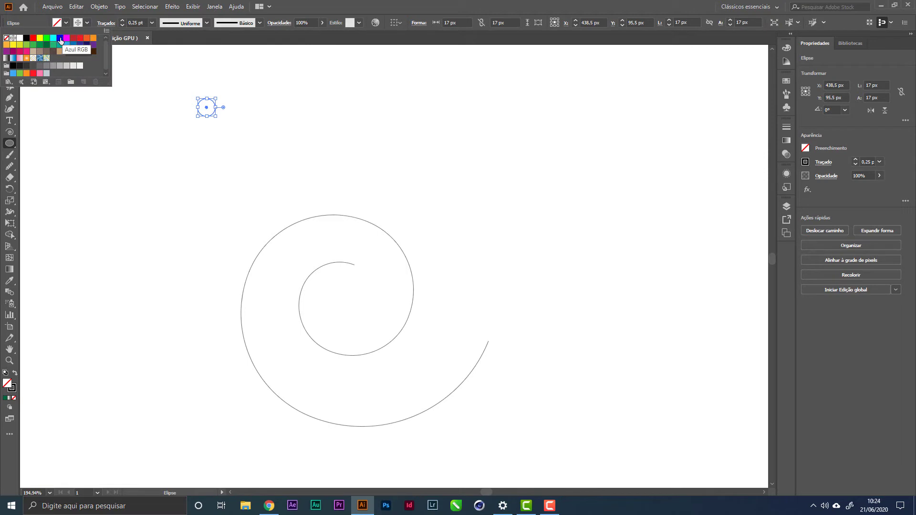
pyautogui.click(61, 41)
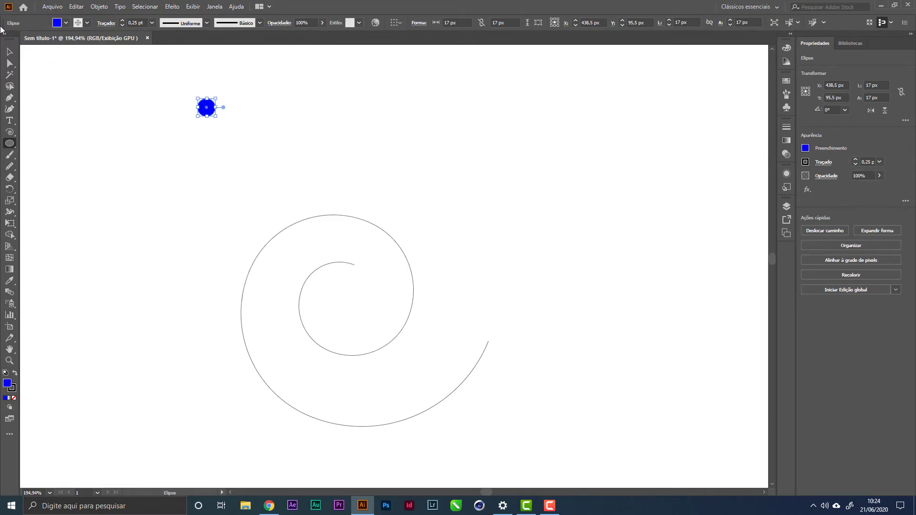
# - Duplicate the blue circle horizontally to its right and fill the copy with magenta
pyautogui.click(10, 51)
pyautogui.moveTo(211, 116); pyautogui.dragTo(260, 113)
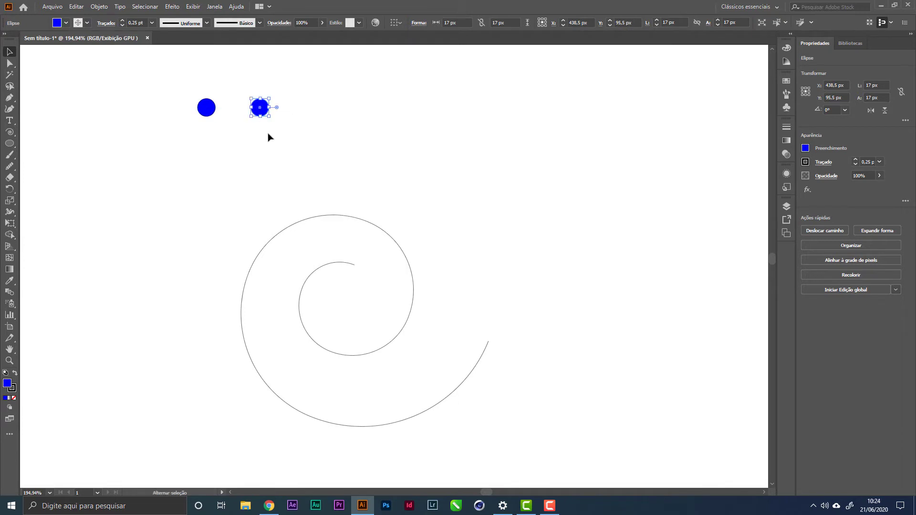
pyautogui.click(67, 23)
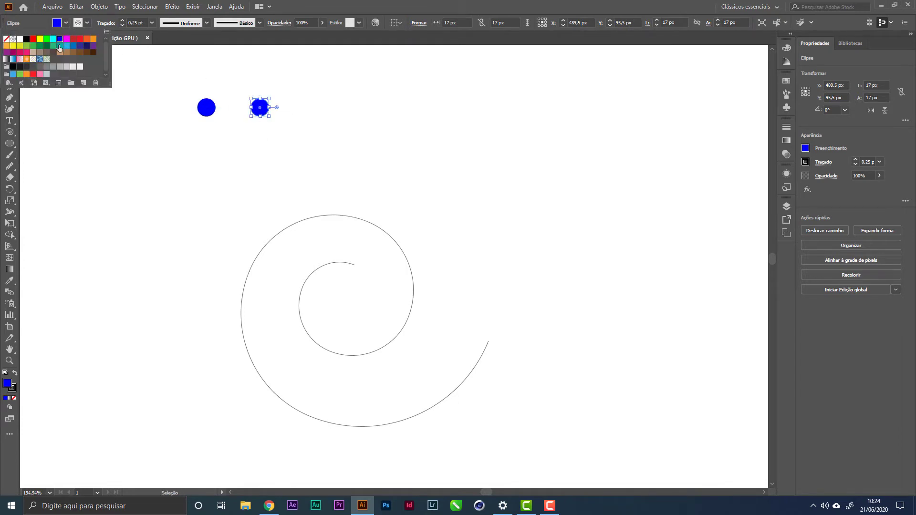
pyautogui.click(67, 39)
pyautogui.press('Escape')
pyautogui.click(265, 123)
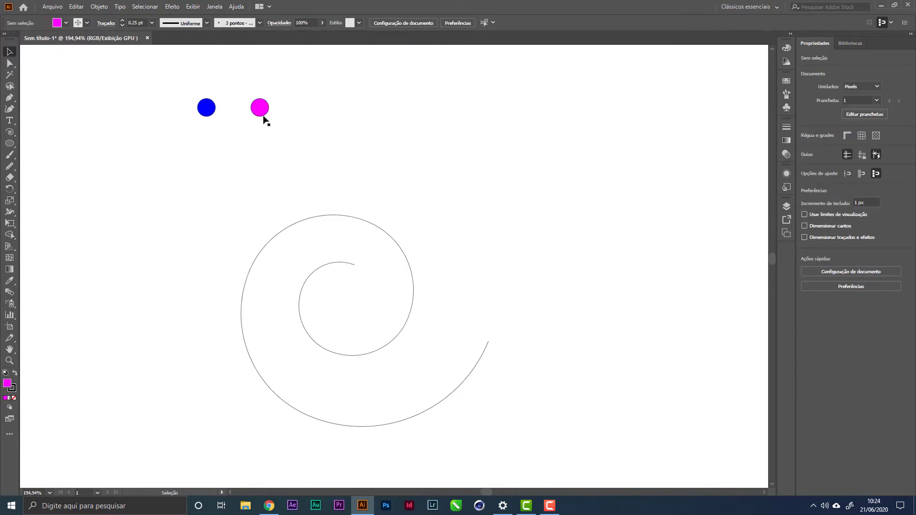
# - Move the magenta circle farther right to about X 585 px and remove the stroke from both circles
pyautogui.moveTo(261, 114); pyautogui.dragTo(363, 122)
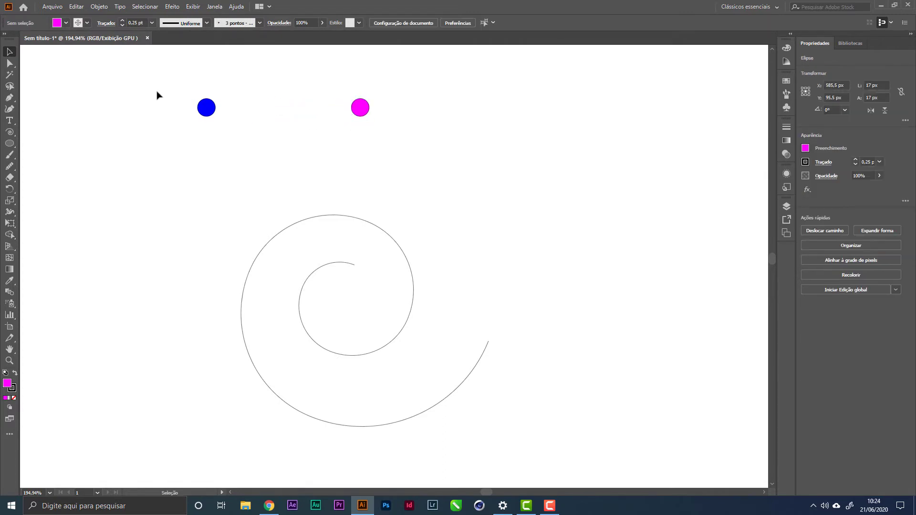
pyautogui.moveTo(151, 89); pyautogui.dragTo(411, 126)
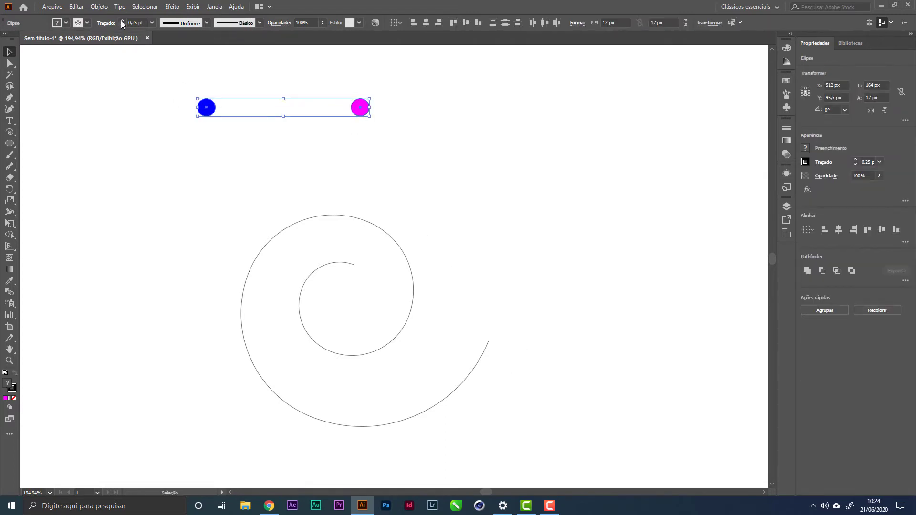
pyautogui.click(86, 23)
pyautogui.click(6, 39)
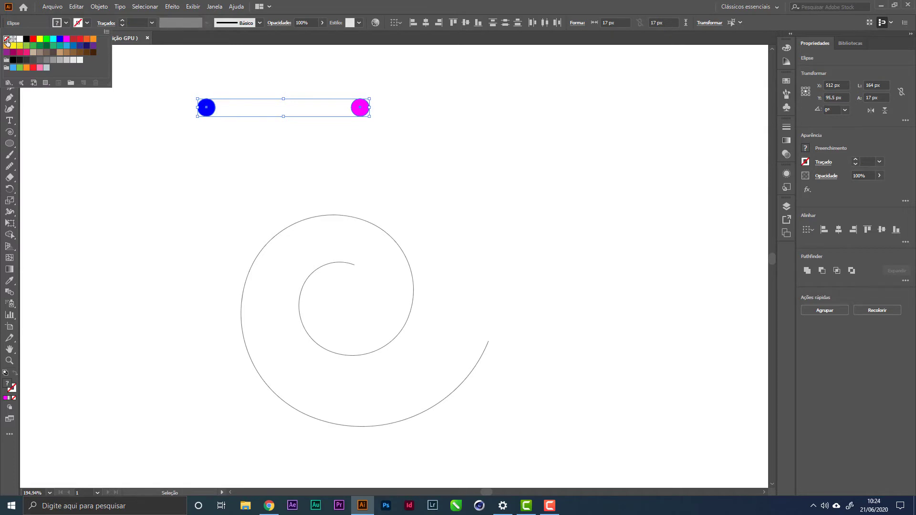
# - Create a blend between the blue and magenta circles
pyautogui.moveTo(186, 69); pyautogui.dragTo(437, 163)
pyautogui.click(98, 7)
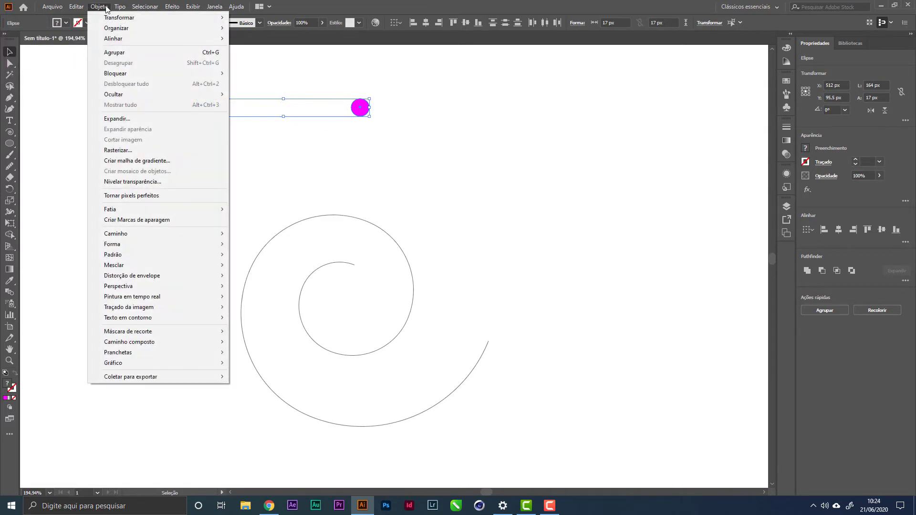
pyautogui.moveTo(151, 268)
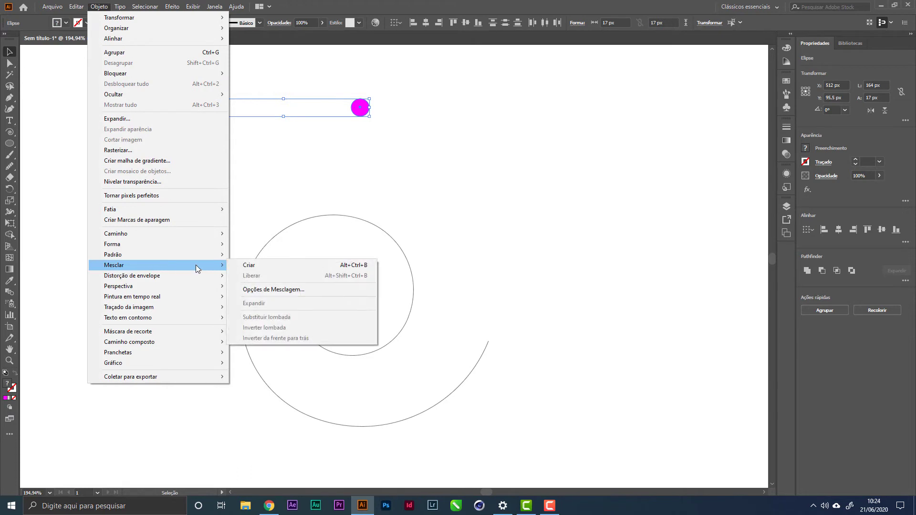
pyautogui.click(291, 265)
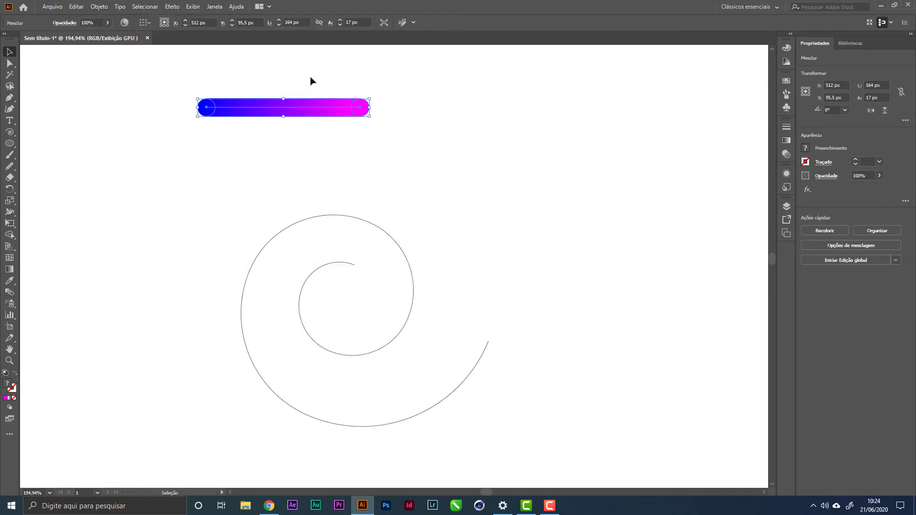
pyautogui.click(190, 132)
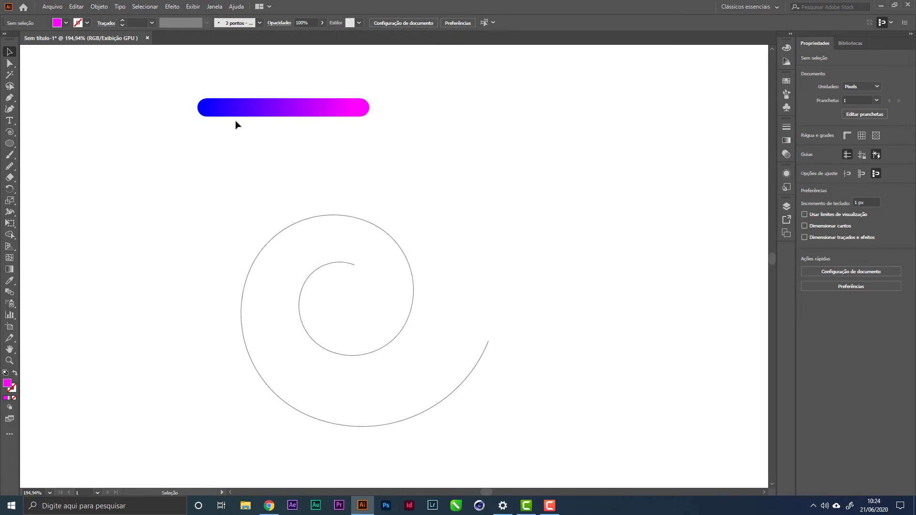
# - Set the blend's spacing to Specified Steps with a value of 5 and enable the preview
pyautogui.moveTo(201, 75); pyautogui.dragTo(421, 127)
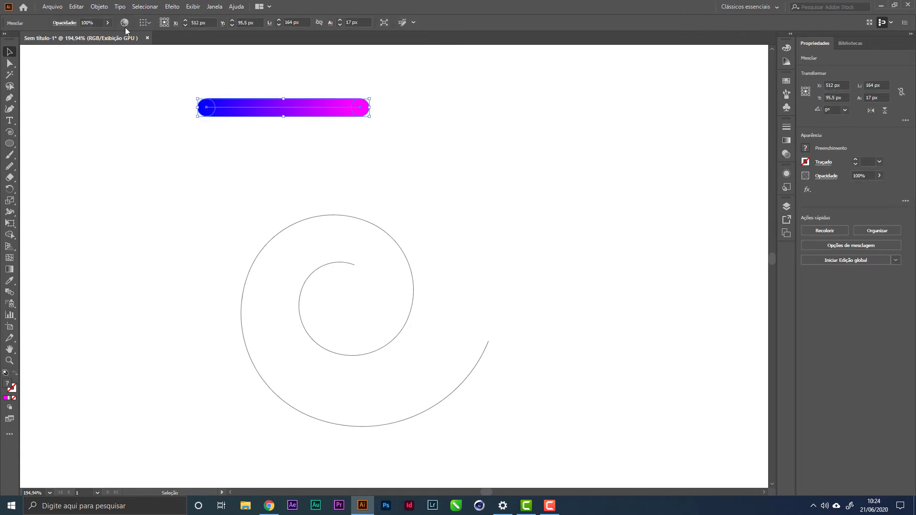
pyautogui.click(100, 7)
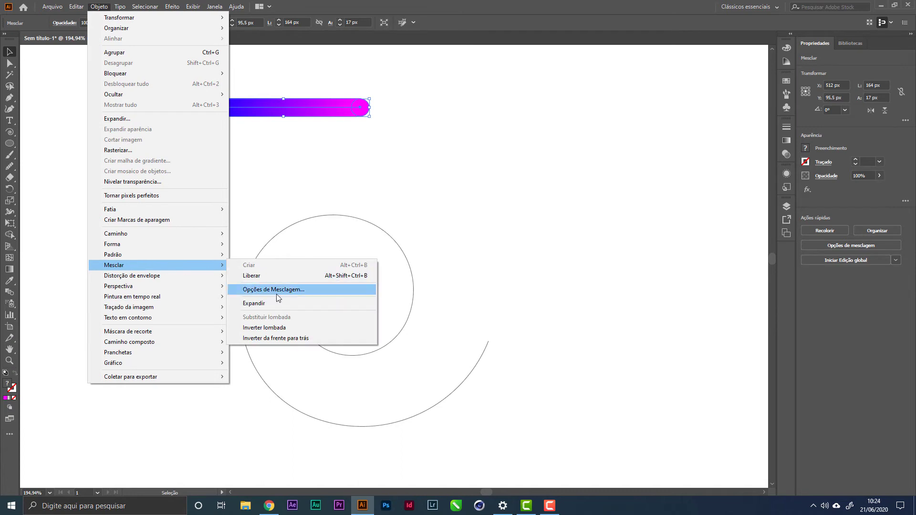
pyautogui.click(286, 291)
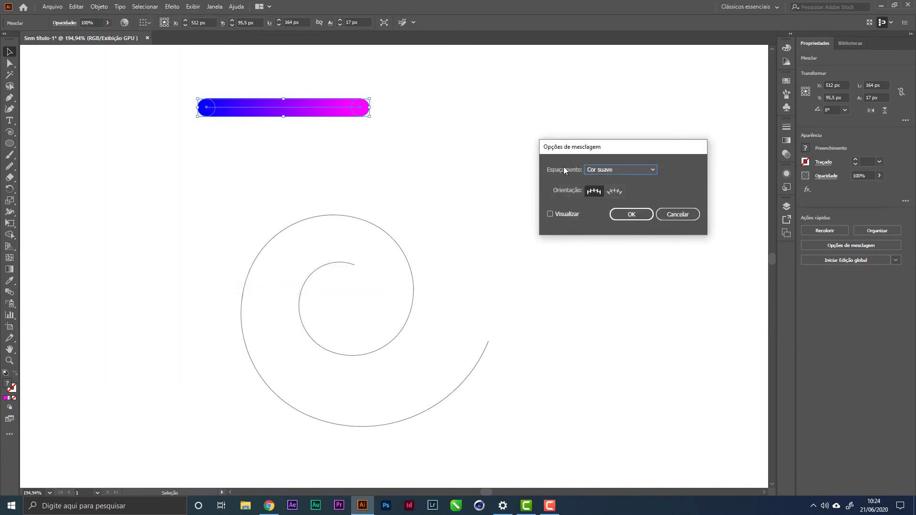
pyautogui.click(622, 168)
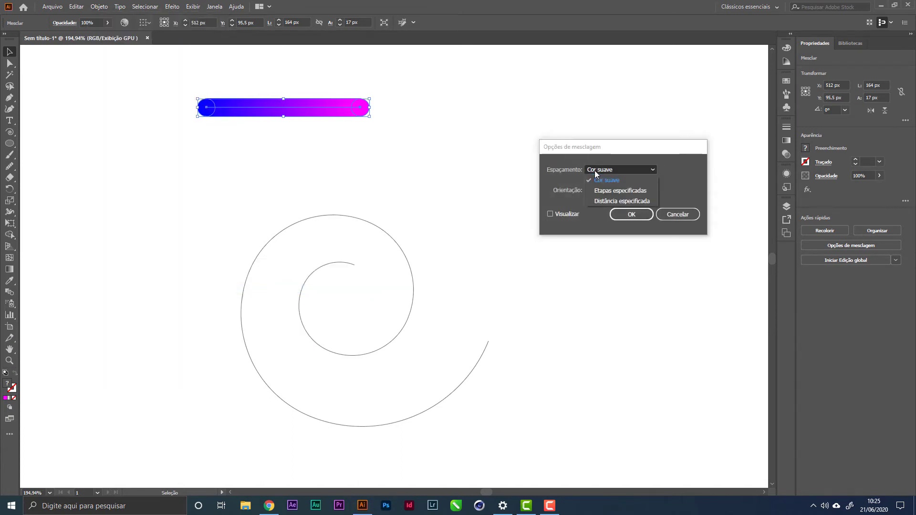
pyautogui.click(615, 190)
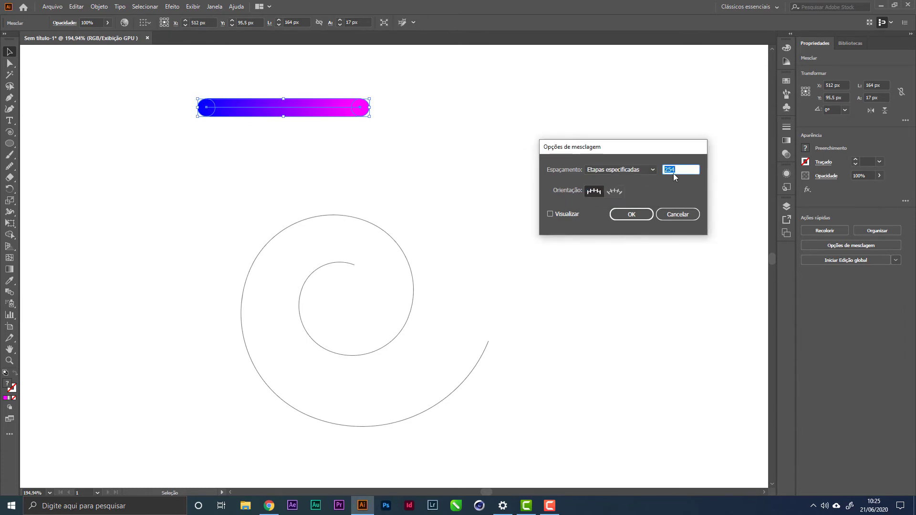
pyautogui.click(562, 214)
pyautogui.click(681, 170)
pyautogui.press('Tab')
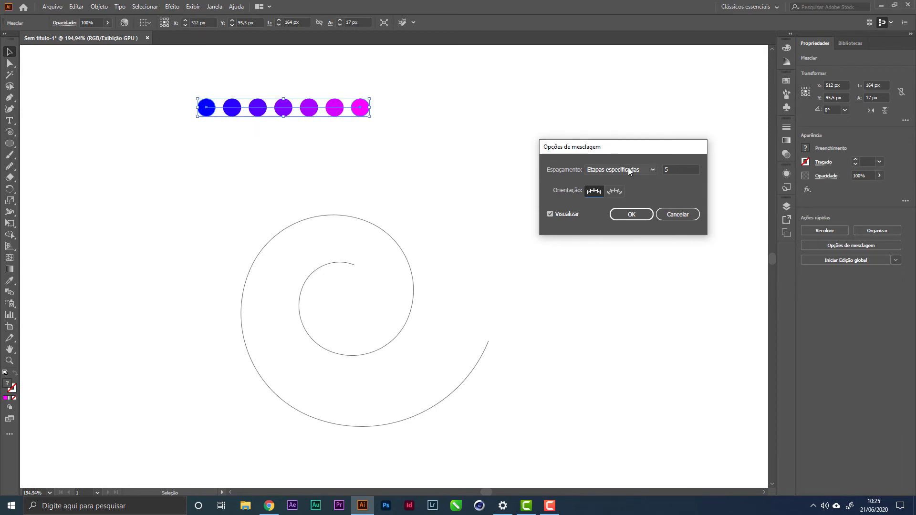
# - Set the blend's specified steps to 200 and apply the blend options
pyautogui.click(664, 169)
pyautogui.write('200')
pyautogui.press('Tab')
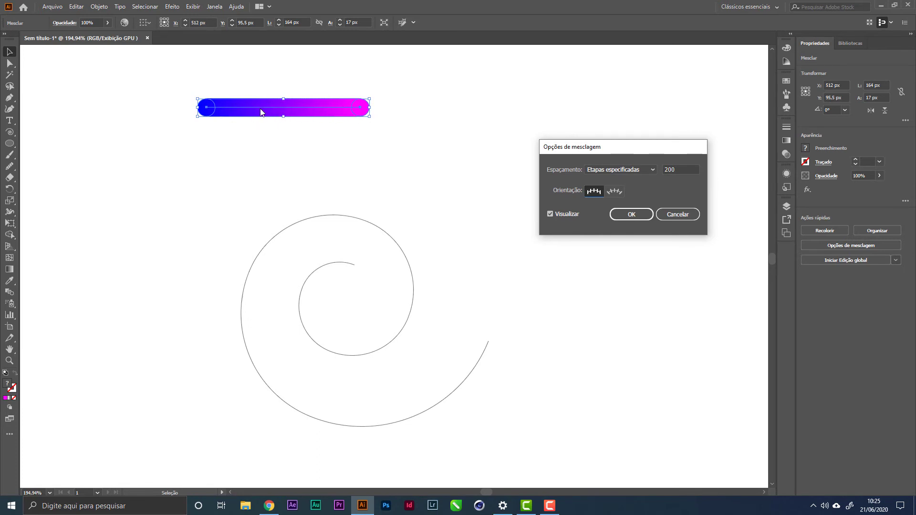
pyautogui.click(627, 215)
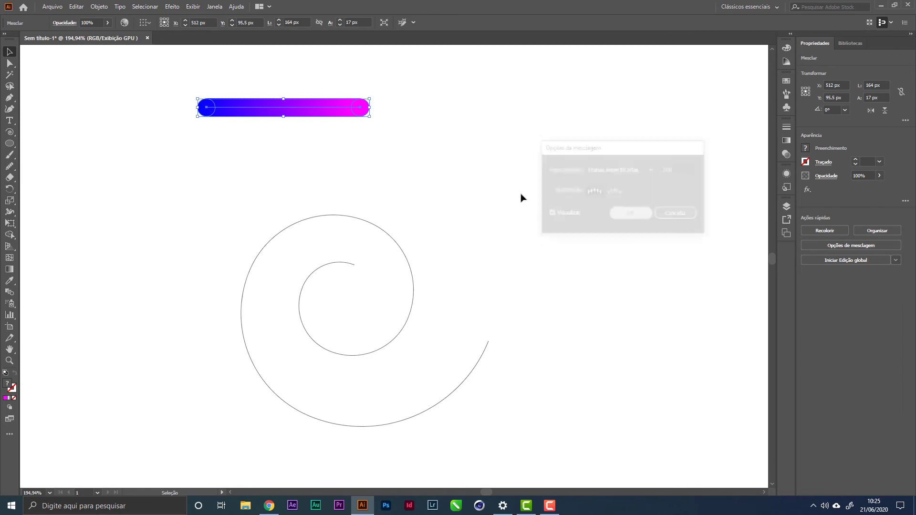
# - Replace the spine of the blue-to-magenta blend with the spiral path, then deselect the result
pyautogui.click(194, 102)
pyautogui.moveTo(140, 76); pyautogui.dragTo(528, 411)
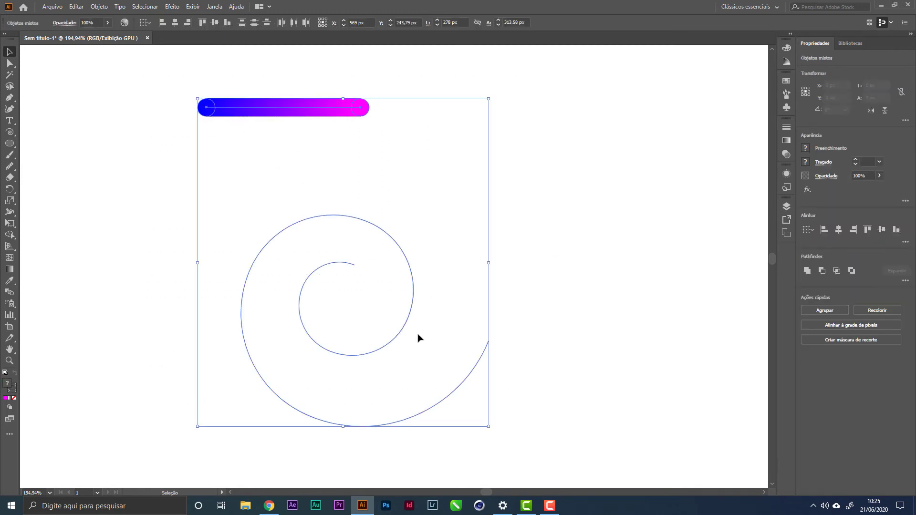
pyautogui.click(99, 7)
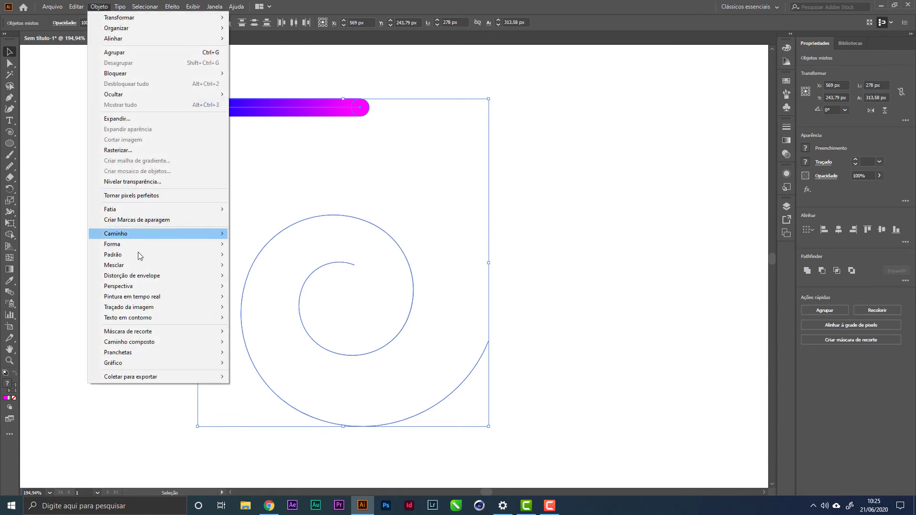
pyautogui.moveTo(160, 266)
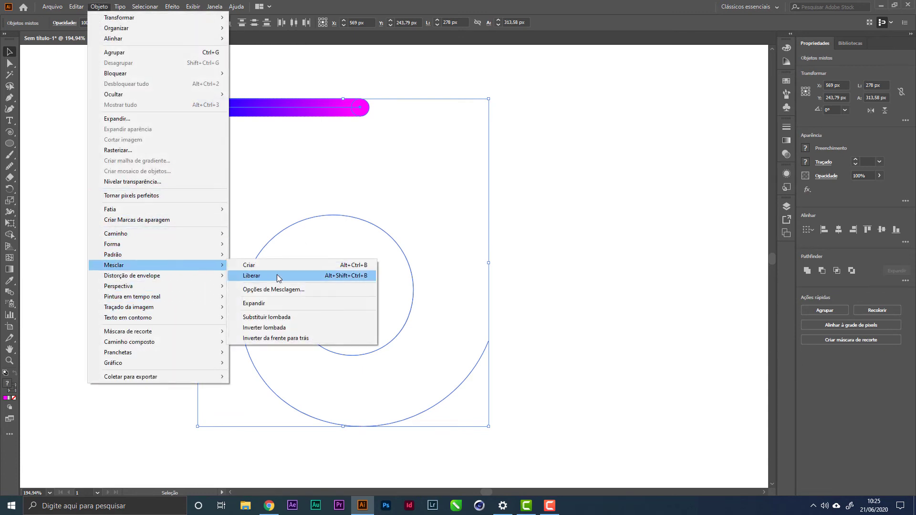
pyautogui.click(311, 319)
pyautogui.click(444, 169)
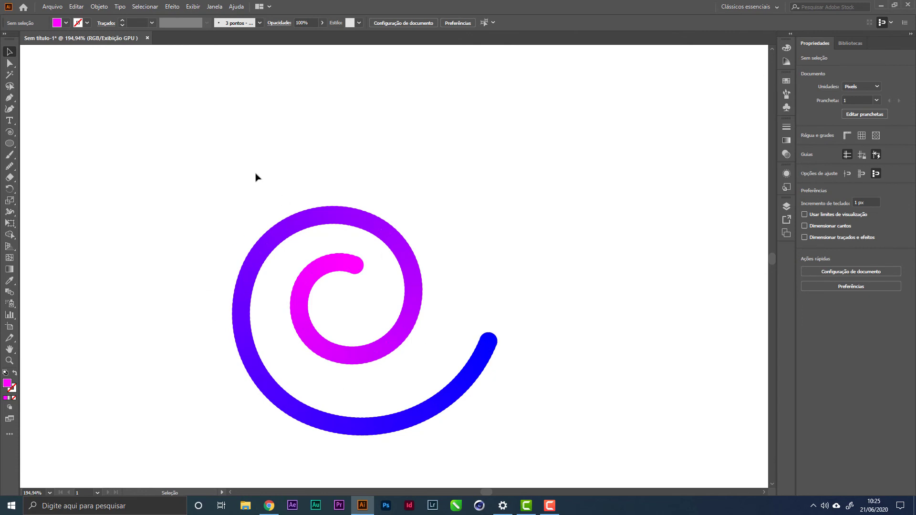
# - Set the spiral blend's specified steps to 300 in the blend options and enable the preview
pyautogui.moveTo(219, 150); pyautogui.dragTo(497, 241)
pyautogui.press('z')
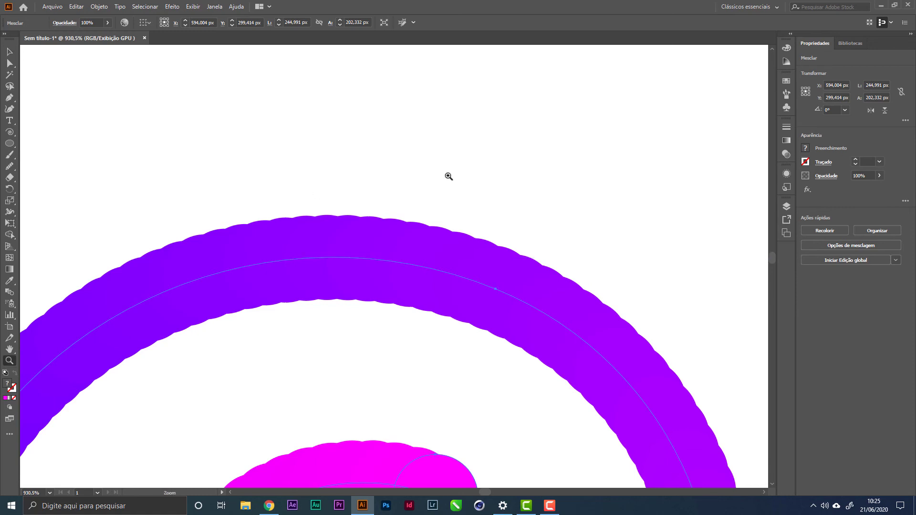
pyautogui.moveTo(448, 176); pyautogui.dragTo(245, 180)
pyautogui.click(9, 52)
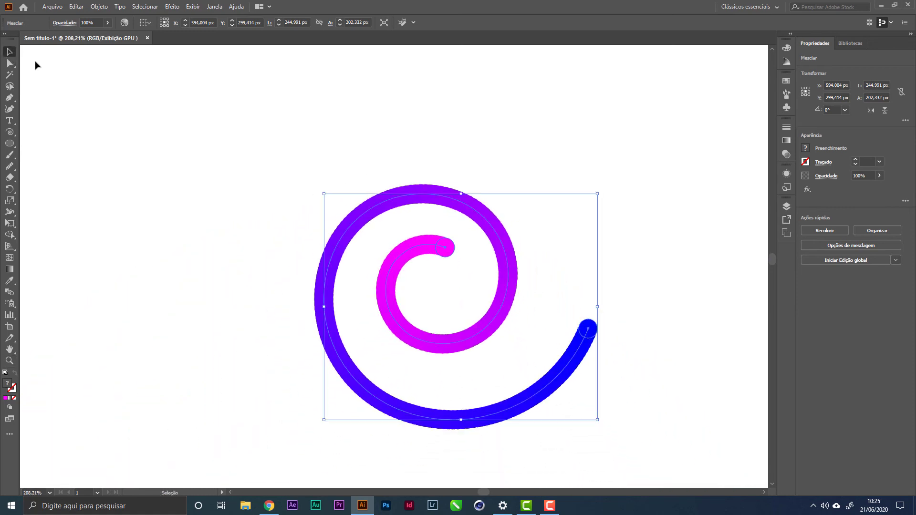
pyautogui.click(203, 125)
pyautogui.moveTo(203, 125); pyautogui.dragTo(600, 425)
pyautogui.click(100, 6)
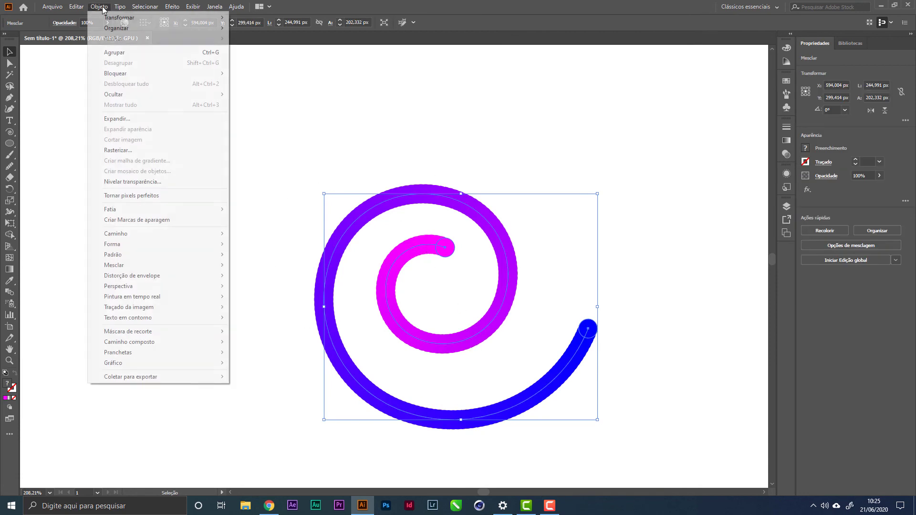
pyautogui.moveTo(143, 265)
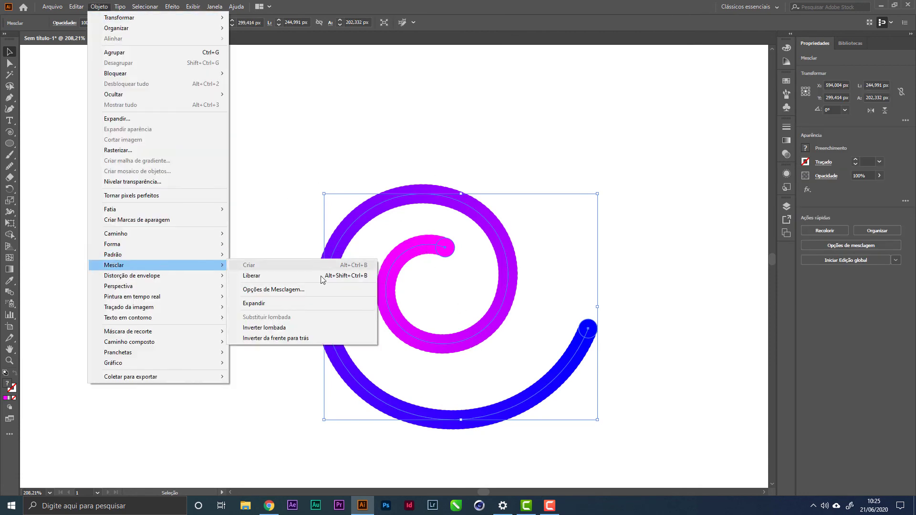
pyautogui.click(355, 289)
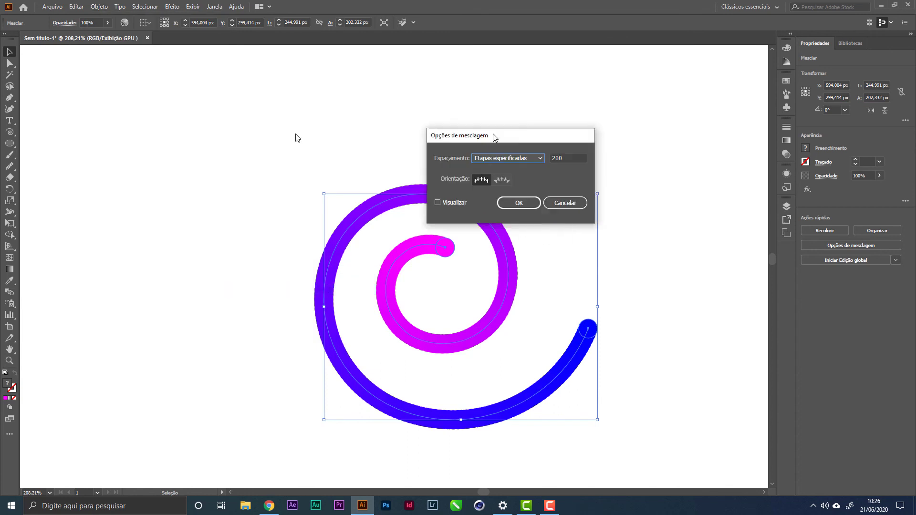
pyautogui.doubleClick(237, 149)
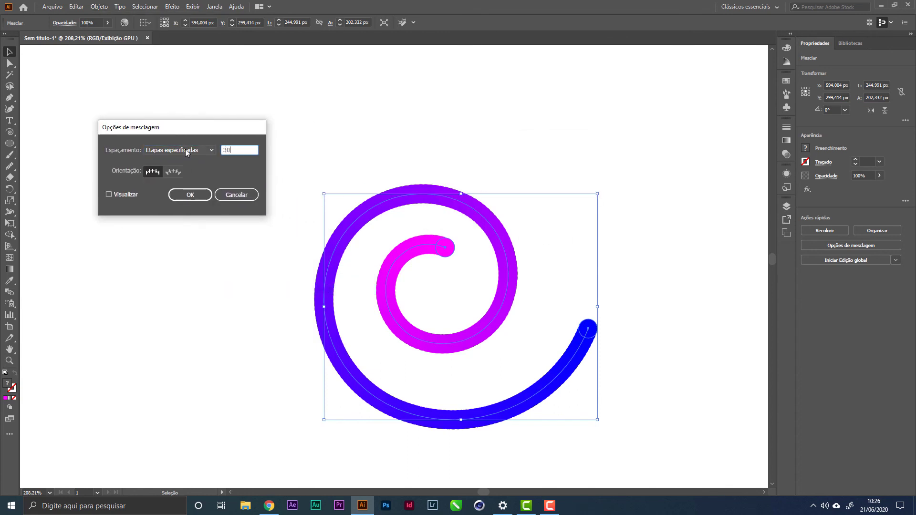
pyautogui.click(122, 196)
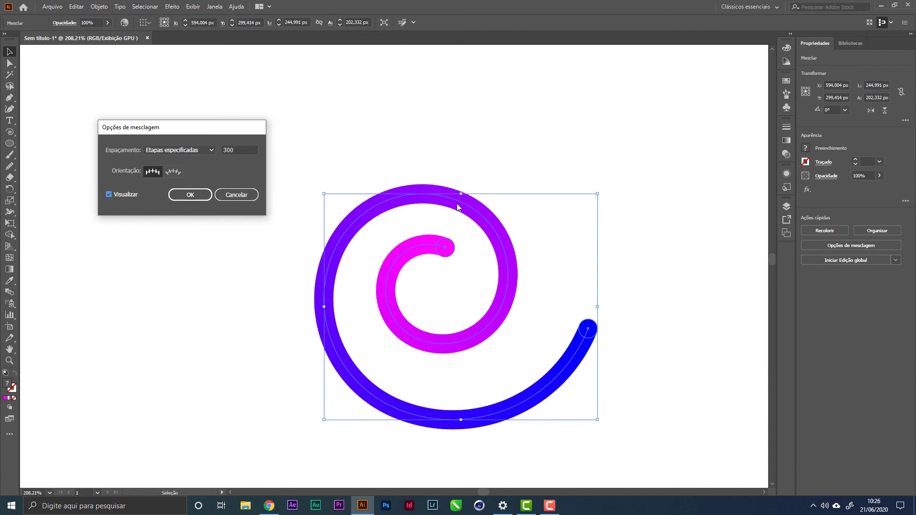
# - Set the spiral blend's specified steps to 500 and apply the blend options
pyautogui.press('Tab')
pyautogui.write('500')
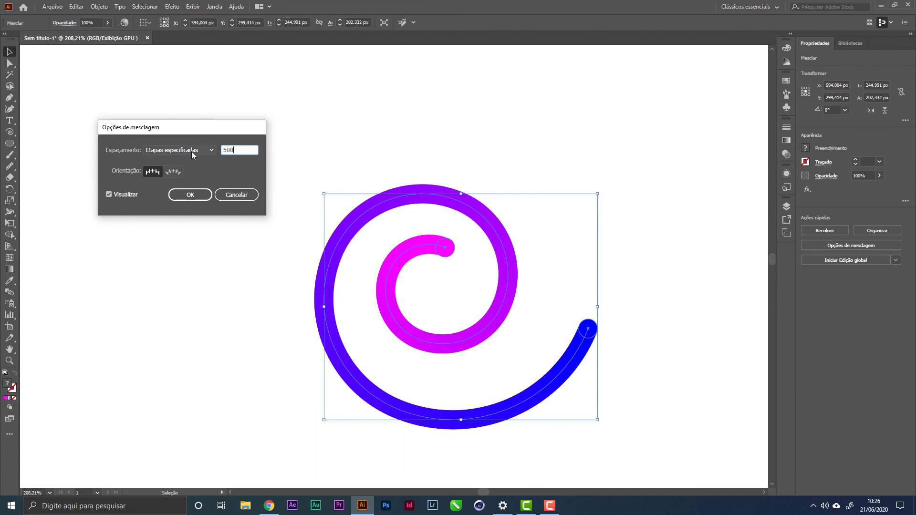
pyautogui.press('Return')
# - Examine the smoothness of the spiral blend's edges up close, return to the whole spiral, and deselect it
pyautogui.press('z')
pyautogui.moveTo(427, 174); pyautogui.dragTo(682, 273)
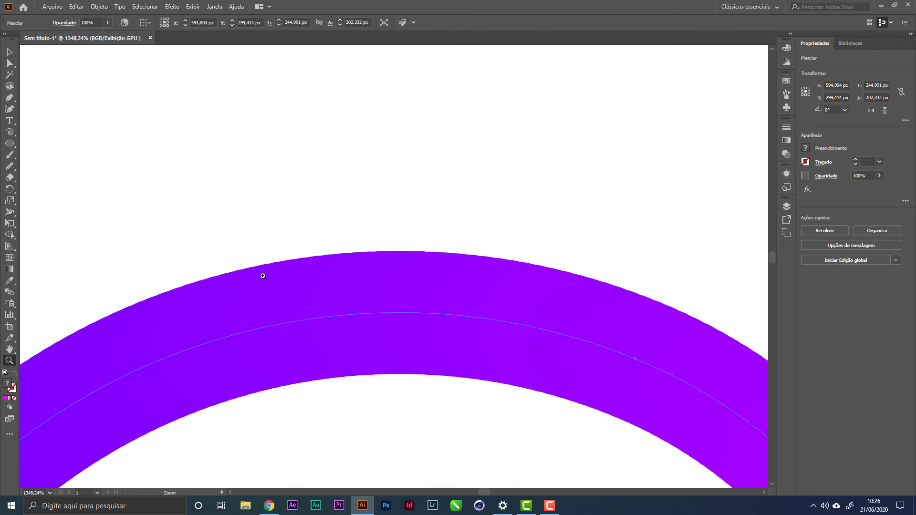
pyautogui.scroll(-5, 364, 207)
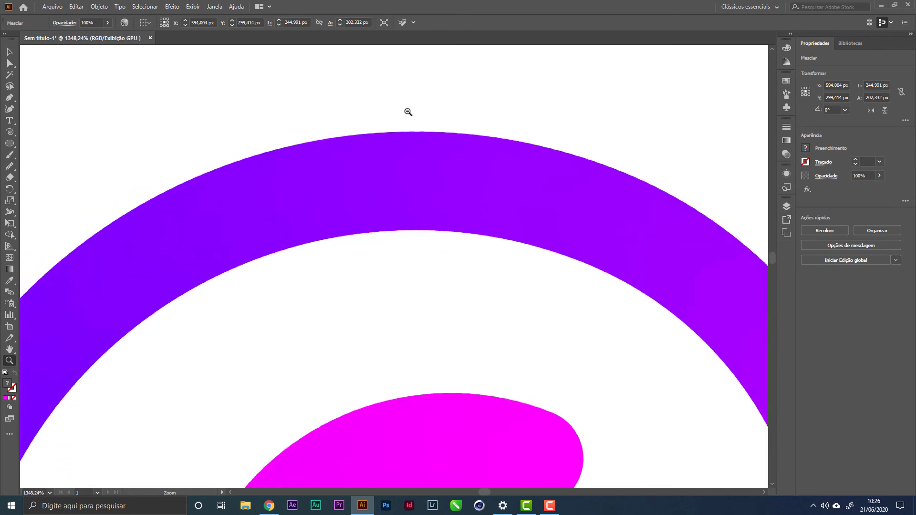
pyautogui.keyDown('alt'); pyautogui.click(408, 111); pyautogui.keyUp('alt')
pyautogui.keyDown('alt'); pyautogui.click(329, 233); pyautogui.keyUp('alt')
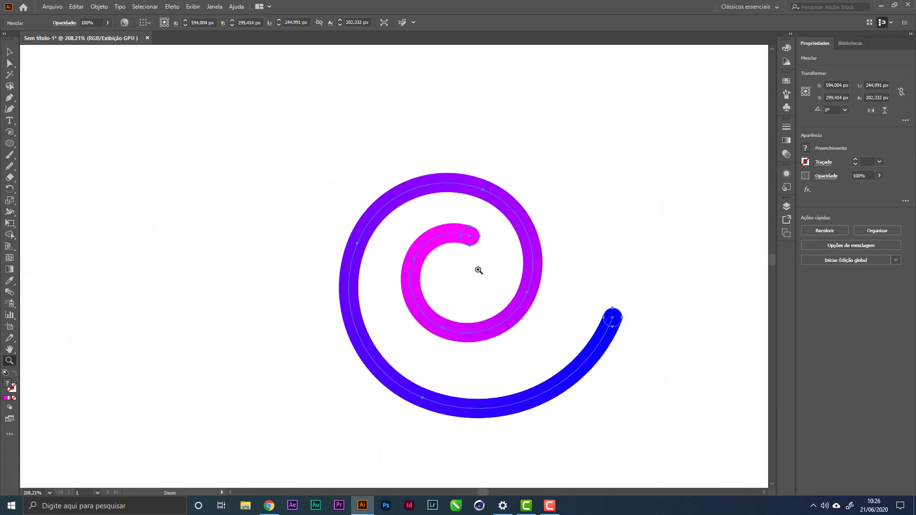
pyautogui.moveTo(478, 270); pyautogui.dragTo(325, 266)
pyautogui.click(6, 52)
pyautogui.click(90, 121)
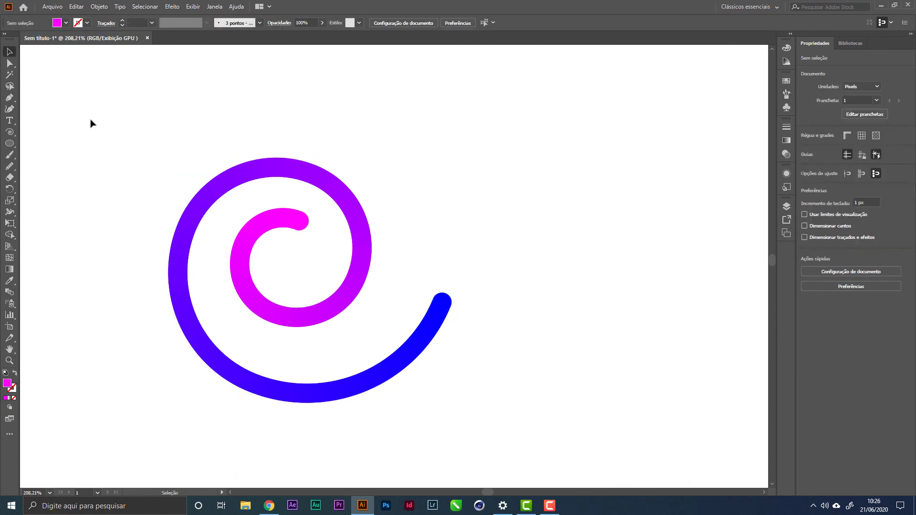